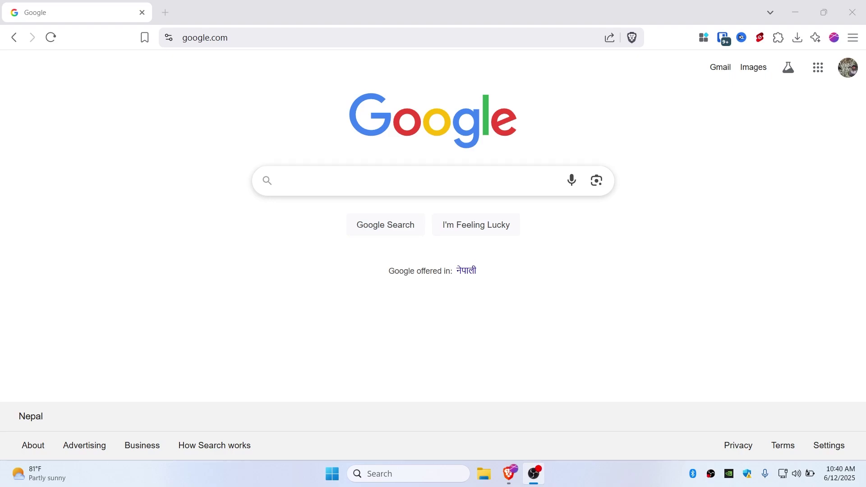
Search Google for 'bit' to bring up Bitdefender results.
{"action": "left_click", "coordinate": [406, 181]}
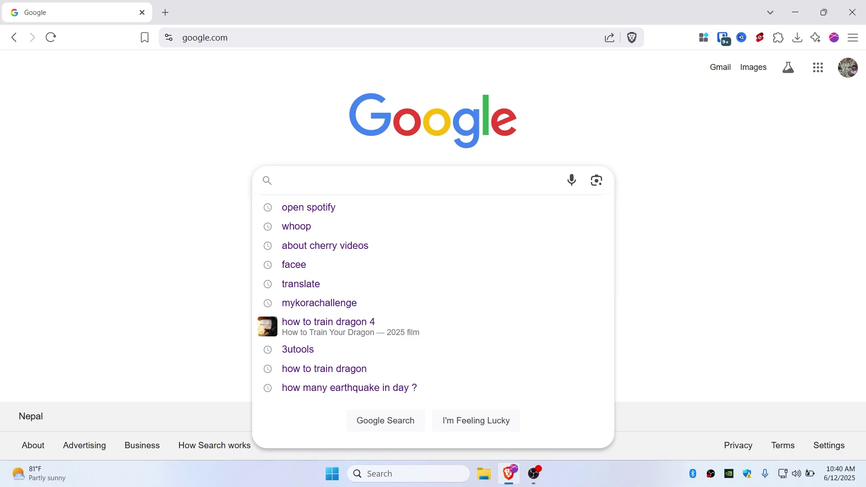
{"action": "type", "text": "bit"}
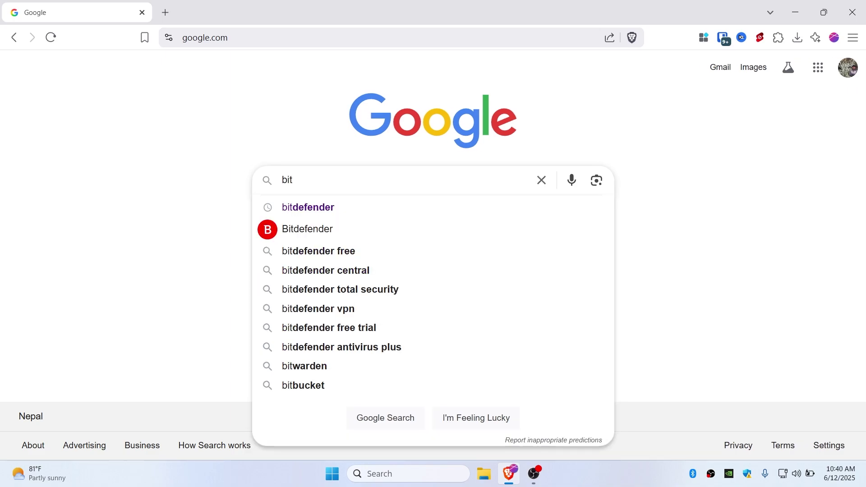
{"action": "key", "text": "Return"}
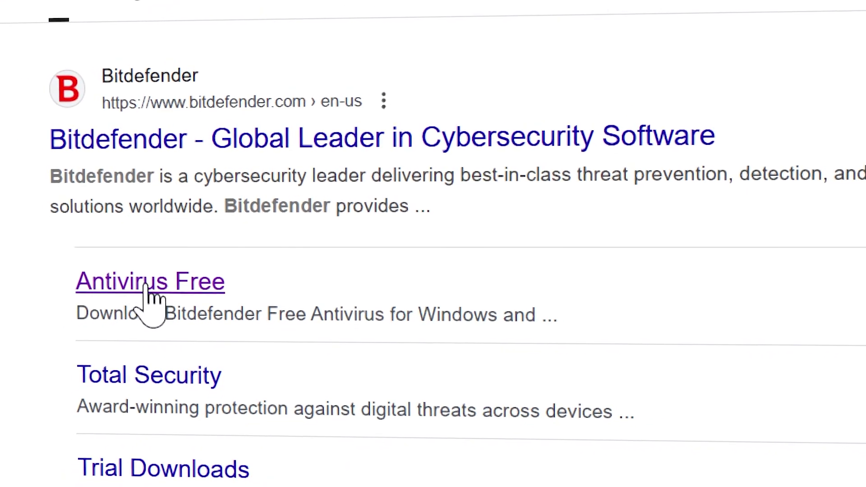
Open the Antivirus Free page and save the bitdefender_avfree.exe installer.
{"action": "left_click", "coordinate": [149, 295]}
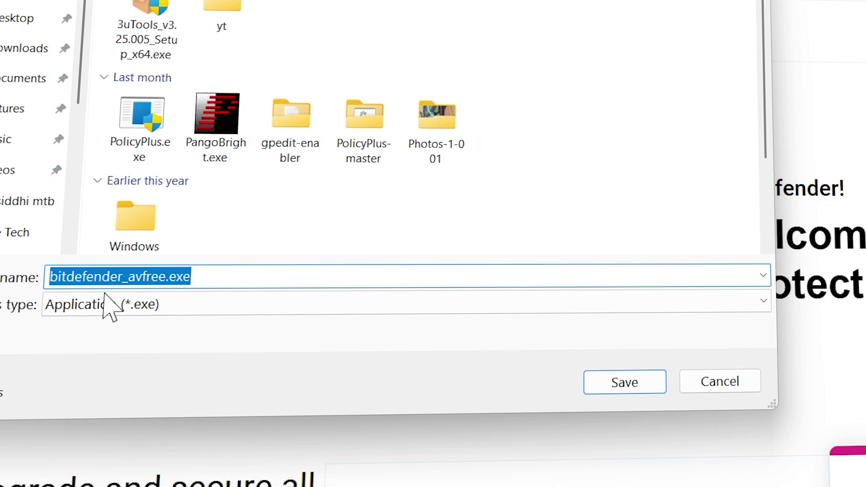
{"action": "left_click", "coordinate": [629, 385]}
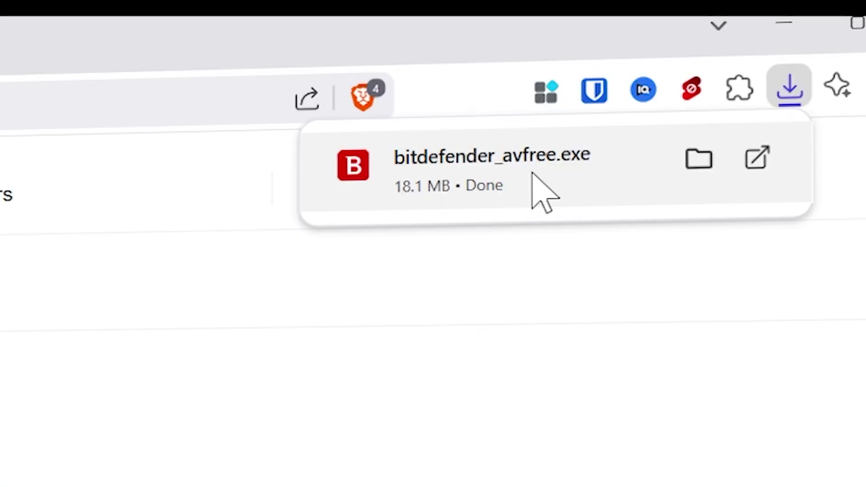
Run bitdefender_avfree.exe, allow it through User Account Control, and install Bitdefender Security.
{"action": "left_click", "coordinate": [532, 175]}
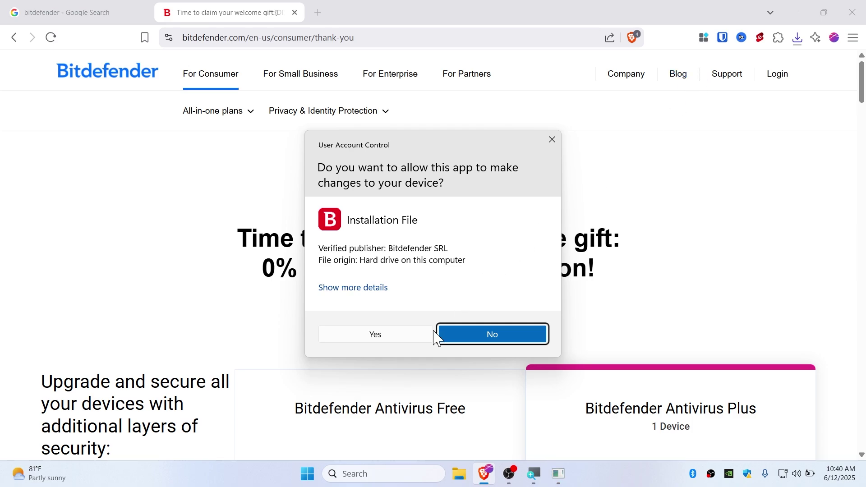
{"action": "left_click", "coordinate": [374, 336]}
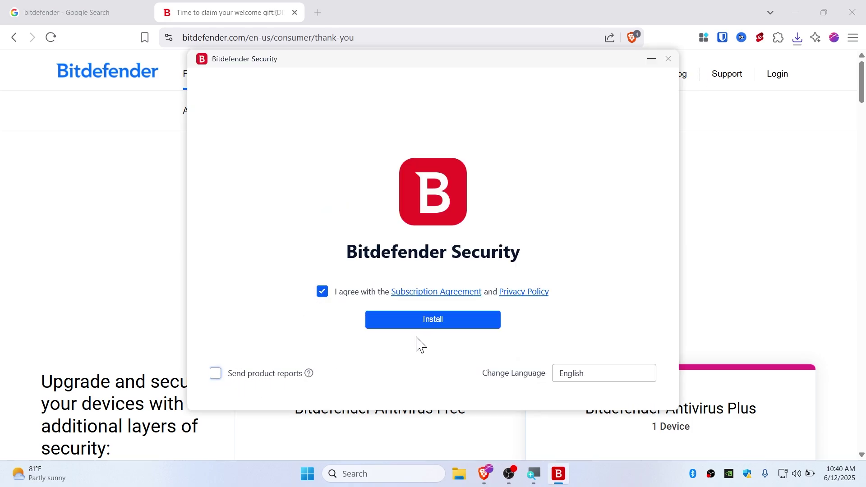
{"action": "left_click", "coordinate": [428, 328]}
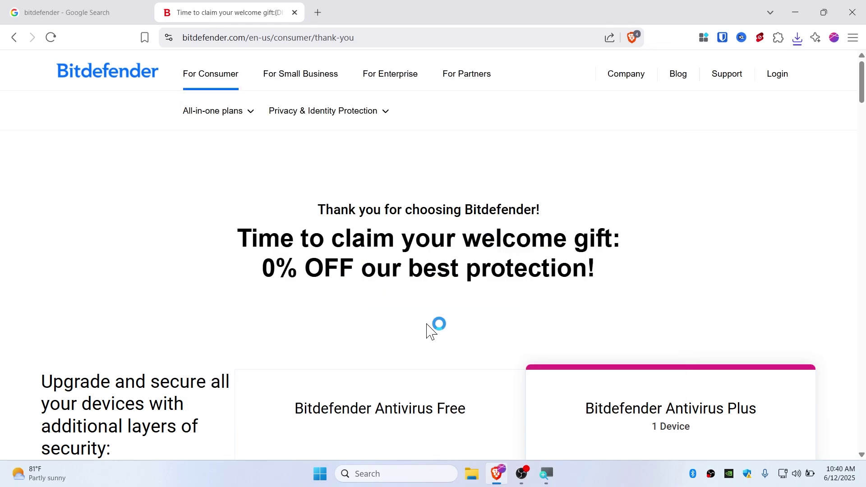
{"action": "left_click", "coordinate": [796, 12]}
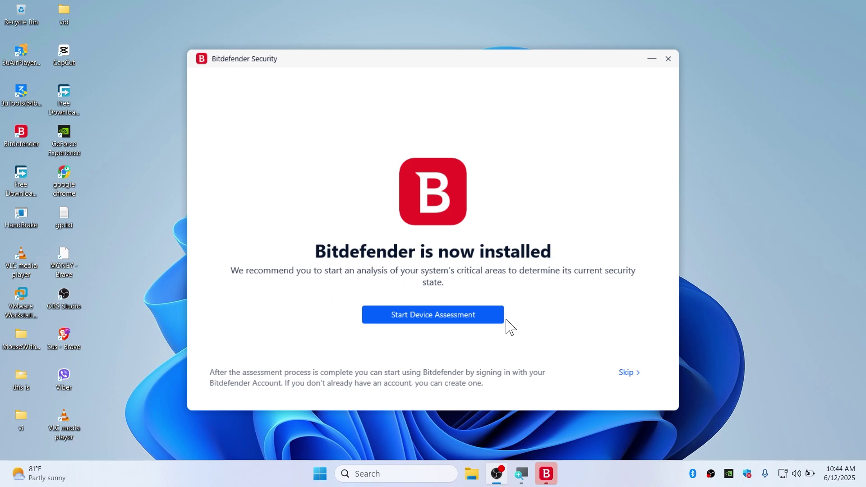
Run the device assessment in the background, pin Bitdefender's tray icon, and reopen the app.
{"action": "left_click", "coordinate": [419, 322]}
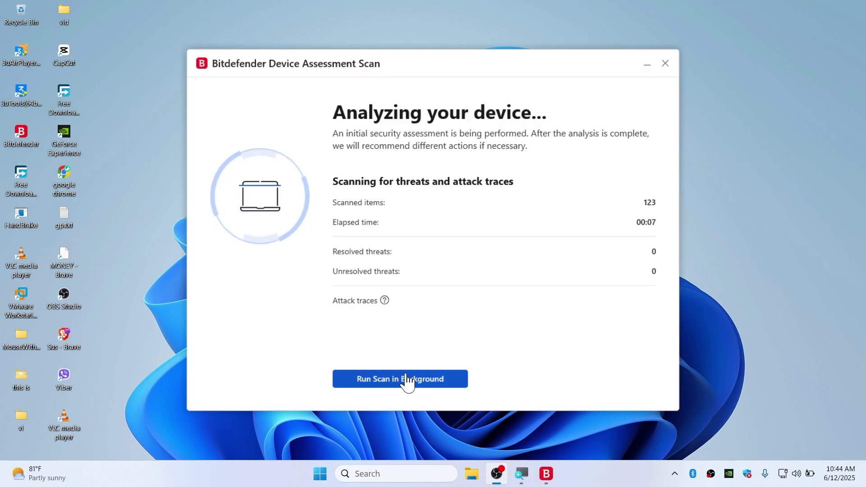
{"action": "left_click", "coordinate": [395, 379]}
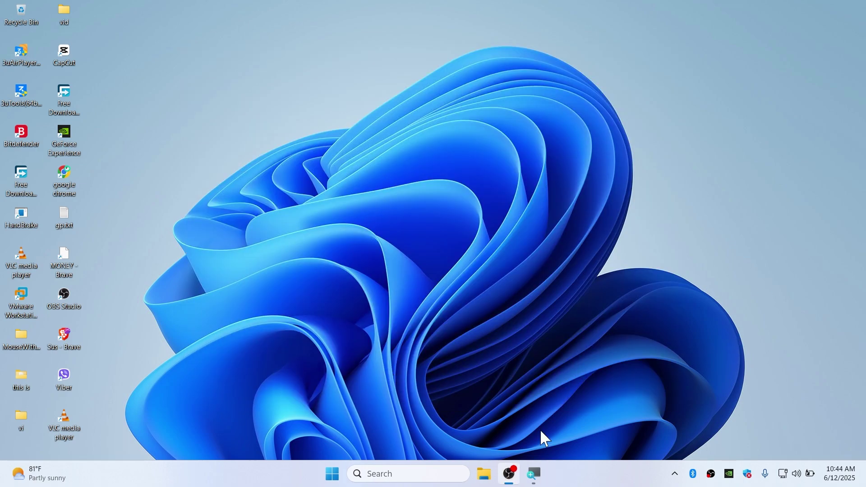
{"action": "left_click", "coordinate": [676, 477]}
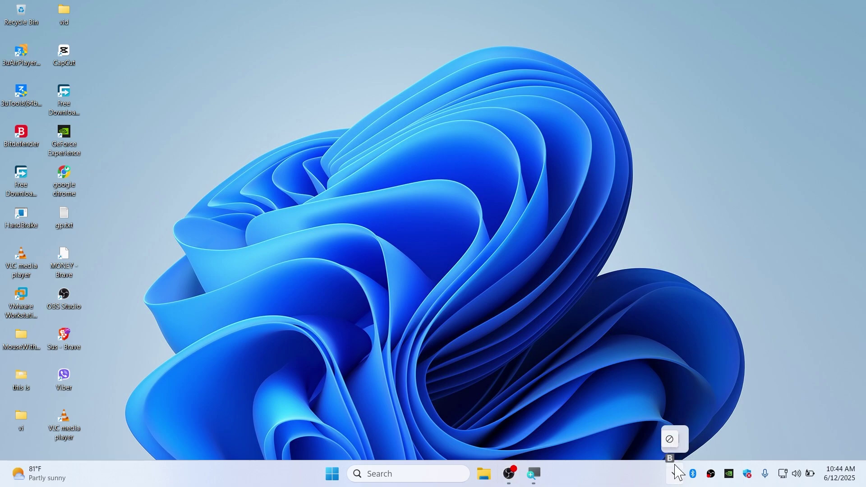
{"action": "left_click_drag", "start_coordinate": [677, 447], "coordinate": [677, 478]}
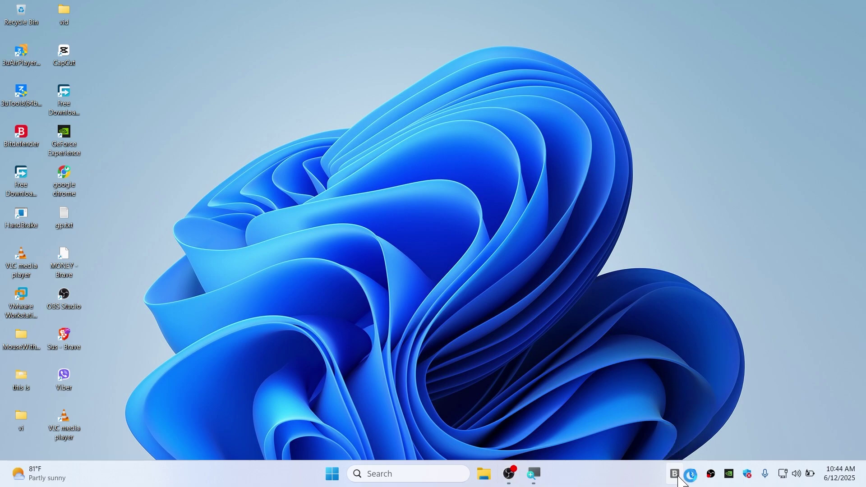
{"action": "left_click", "coordinate": [675, 476]}
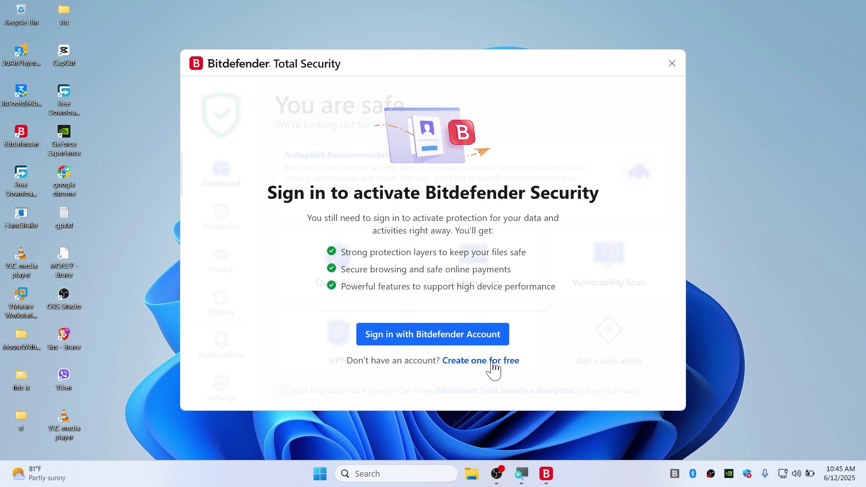
Create a free account with full name, email and password, accepting the terms.
{"action": "left_click", "coordinate": [492, 362]}
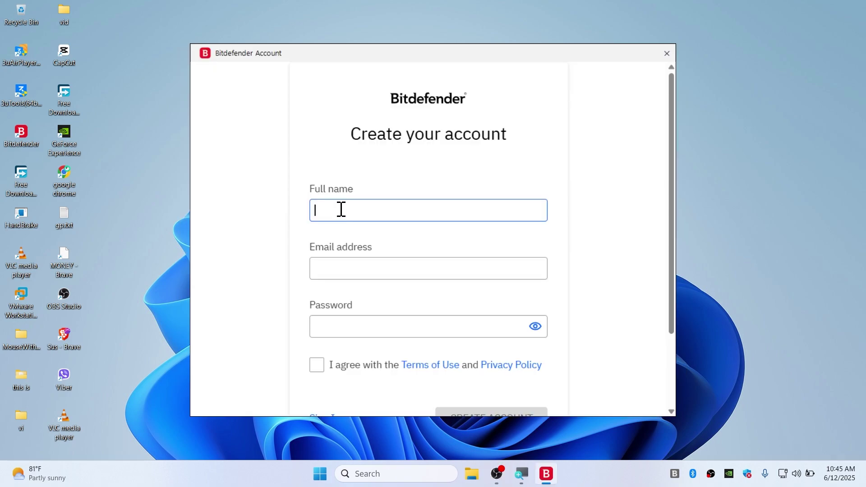
{"action": "type", "text": "sushant"}
{"action": "left_click", "coordinate": [368, 269]}
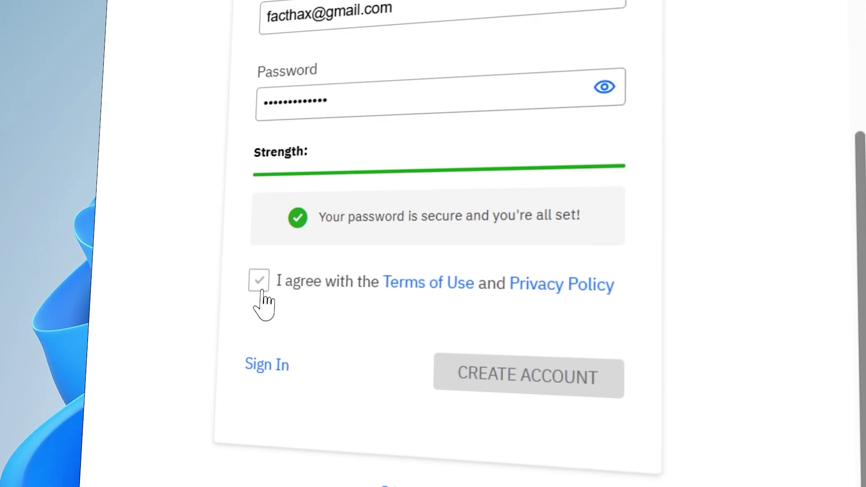
{"action": "left_click", "coordinate": [259, 281]}
{"action": "left_click", "coordinate": [543, 396]}
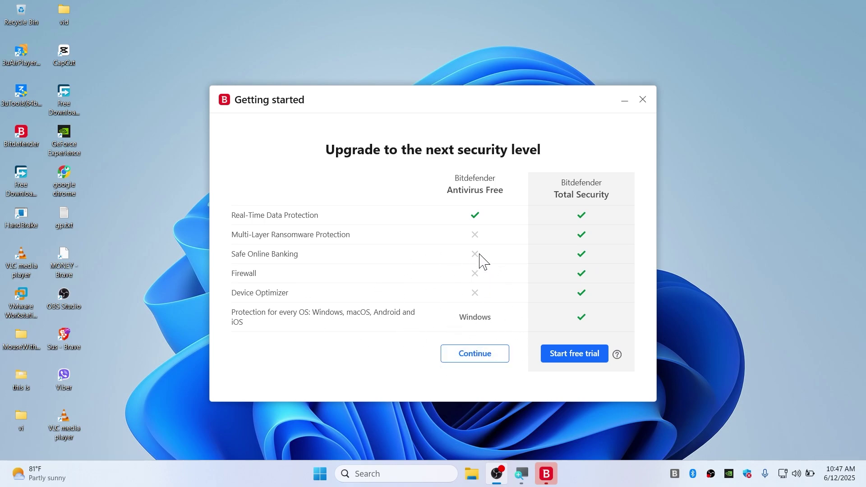
Continue with the Antivirus Free edition and finish the subscription activation.
{"action": "left_click", "coordinate": [484, 360]}
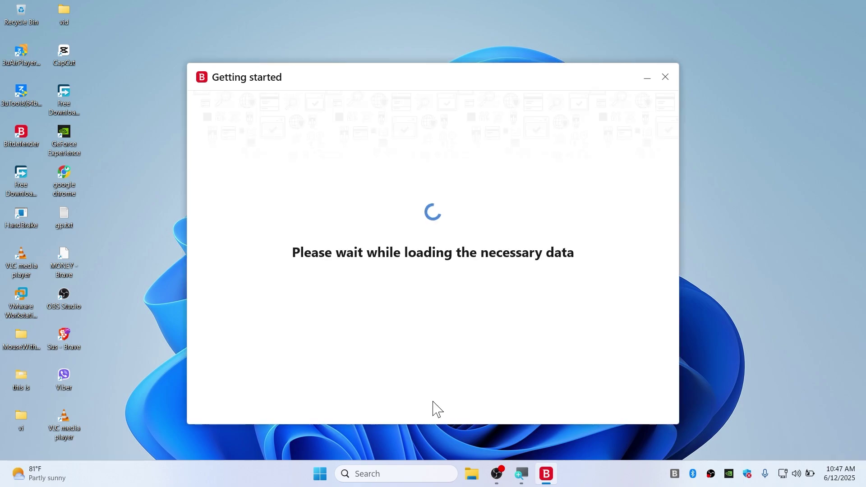
{"action": "left_click", "coordinate": [434, 354]}
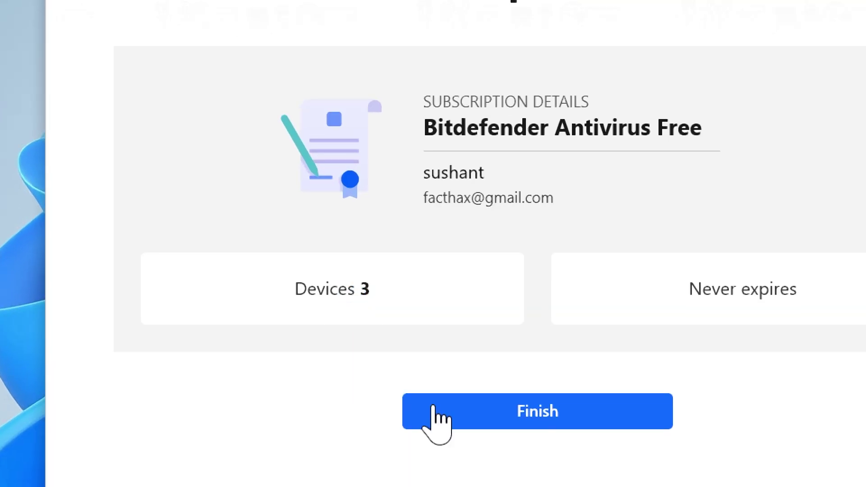
{"action": "left_click", "coordinate": [433, 413]}
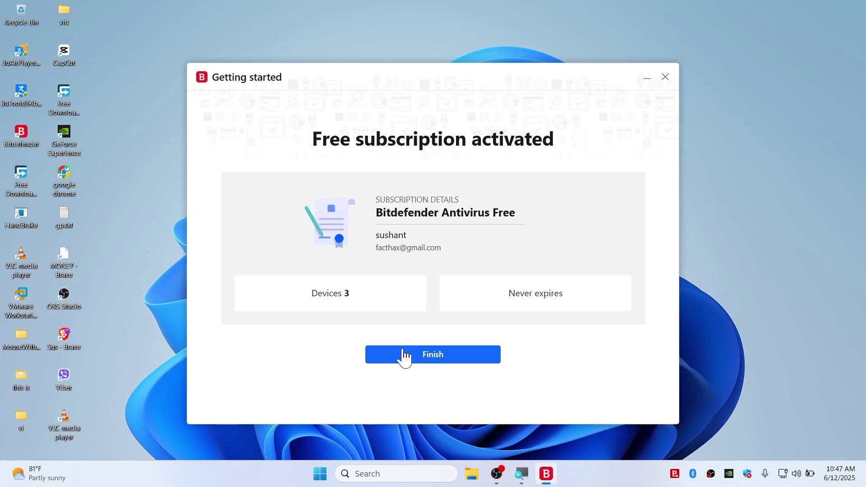
{"action": "left_click", "coordinate": [404, 356]}
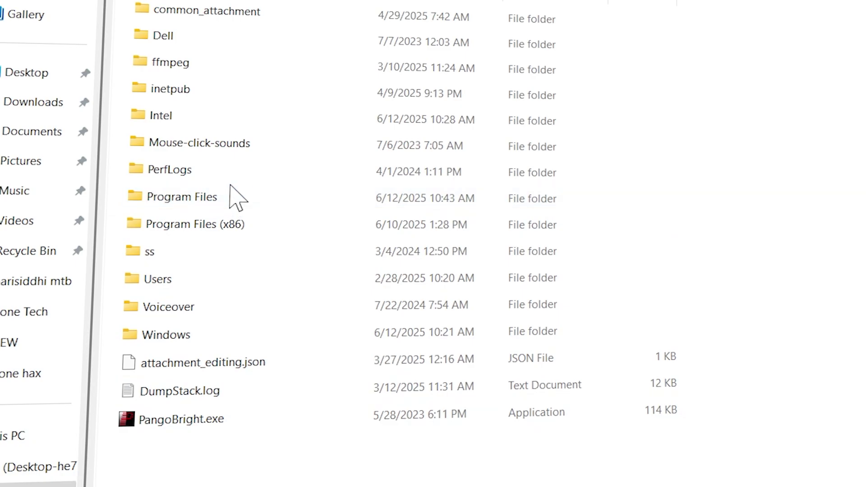
Scan the Program Files folder in Local Disk (C:) using Bitdefender's context-menu entry.
{"action": "right_click", "coordinate": [202, 201]}
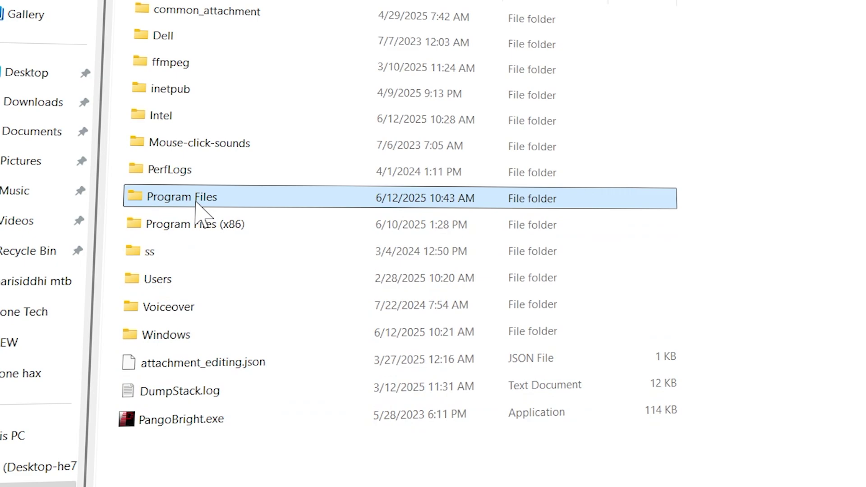
{"action": "mouse_move", "coordinate": [270, 361]}
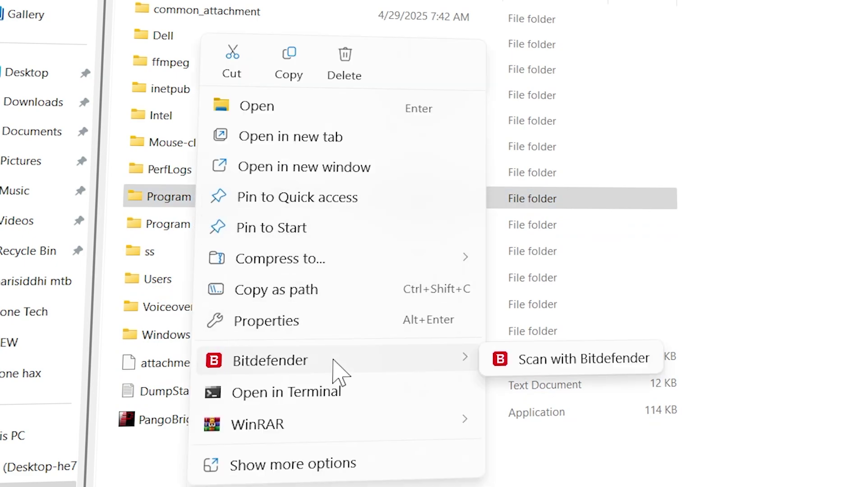
{"action": "left_click", "coordinate": [362, 318]}
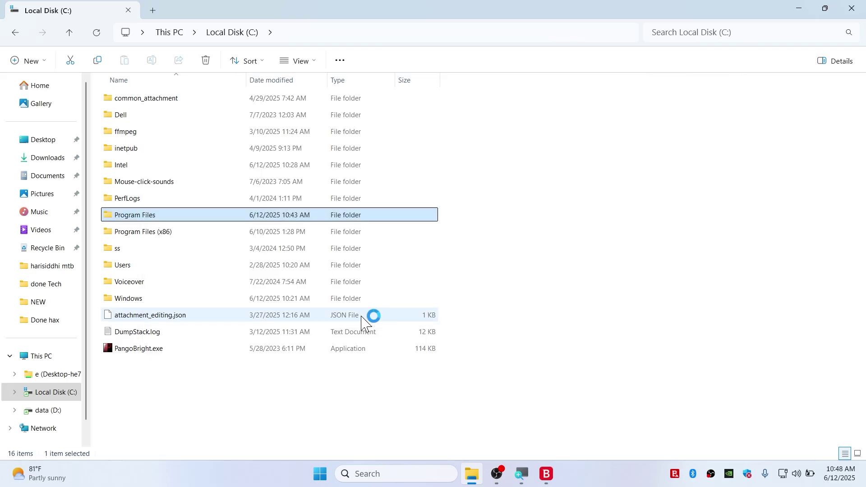